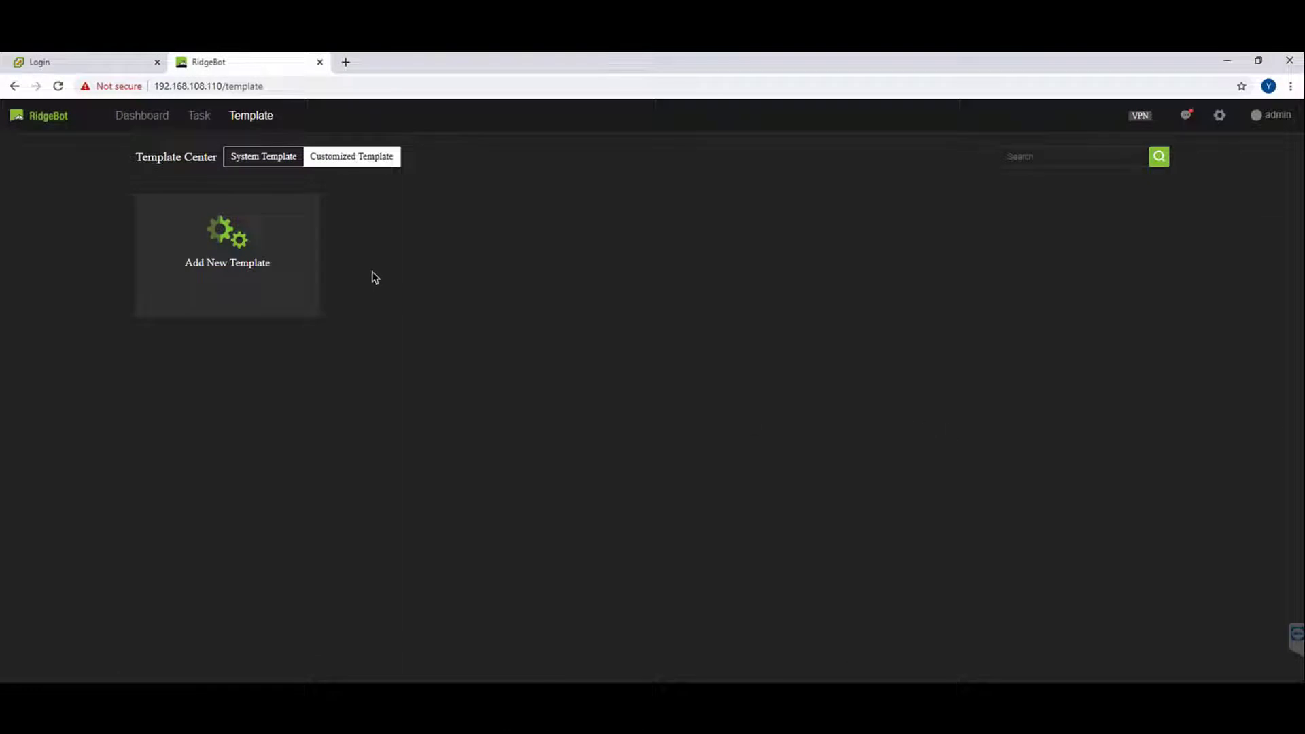
# Start a new customized template and search its plugin list for mysql.
pyautogui.click(235, 263)
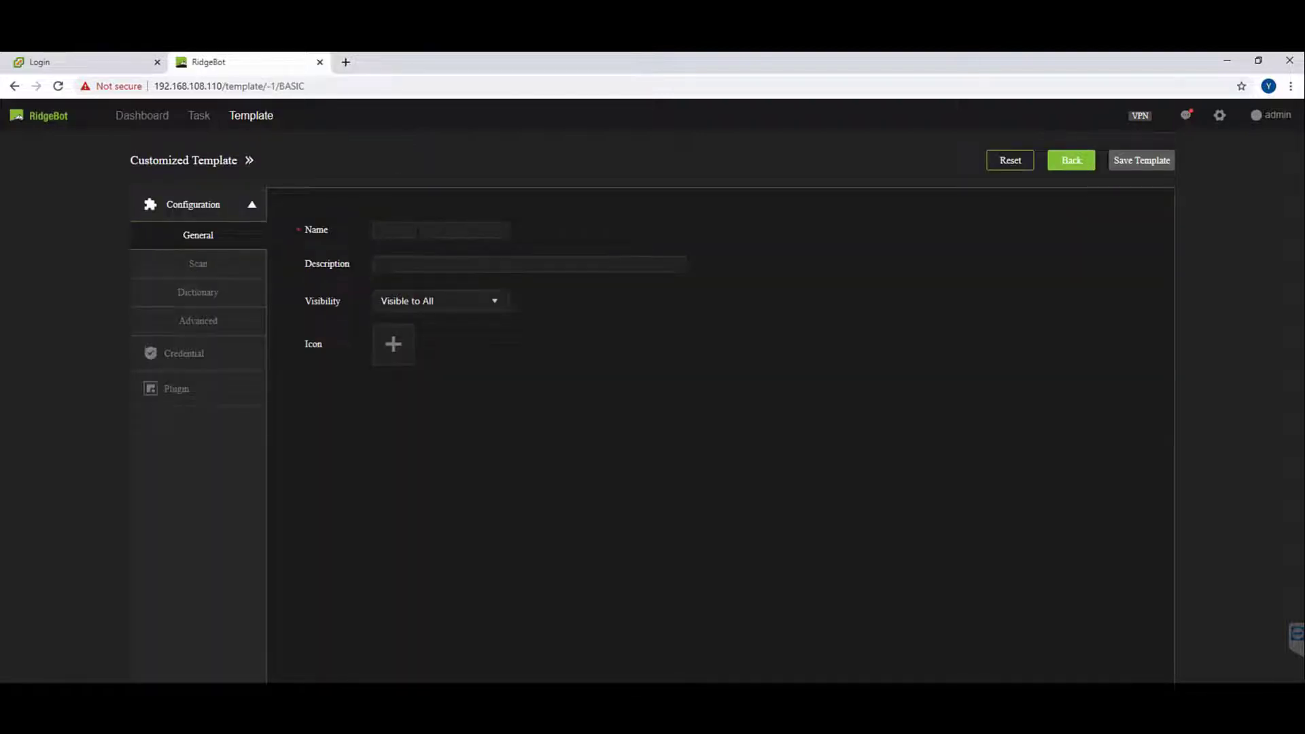
pyautogui.write('m')
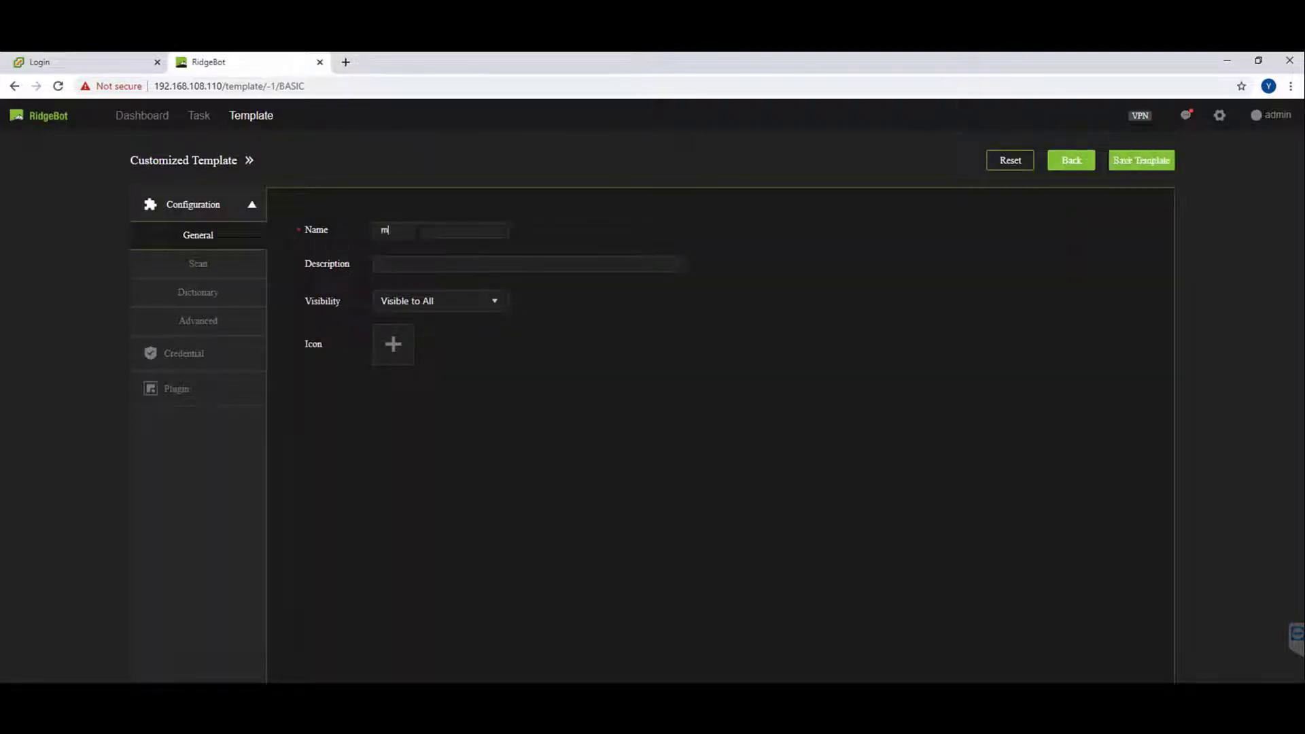
pyautogui.write('ysql')
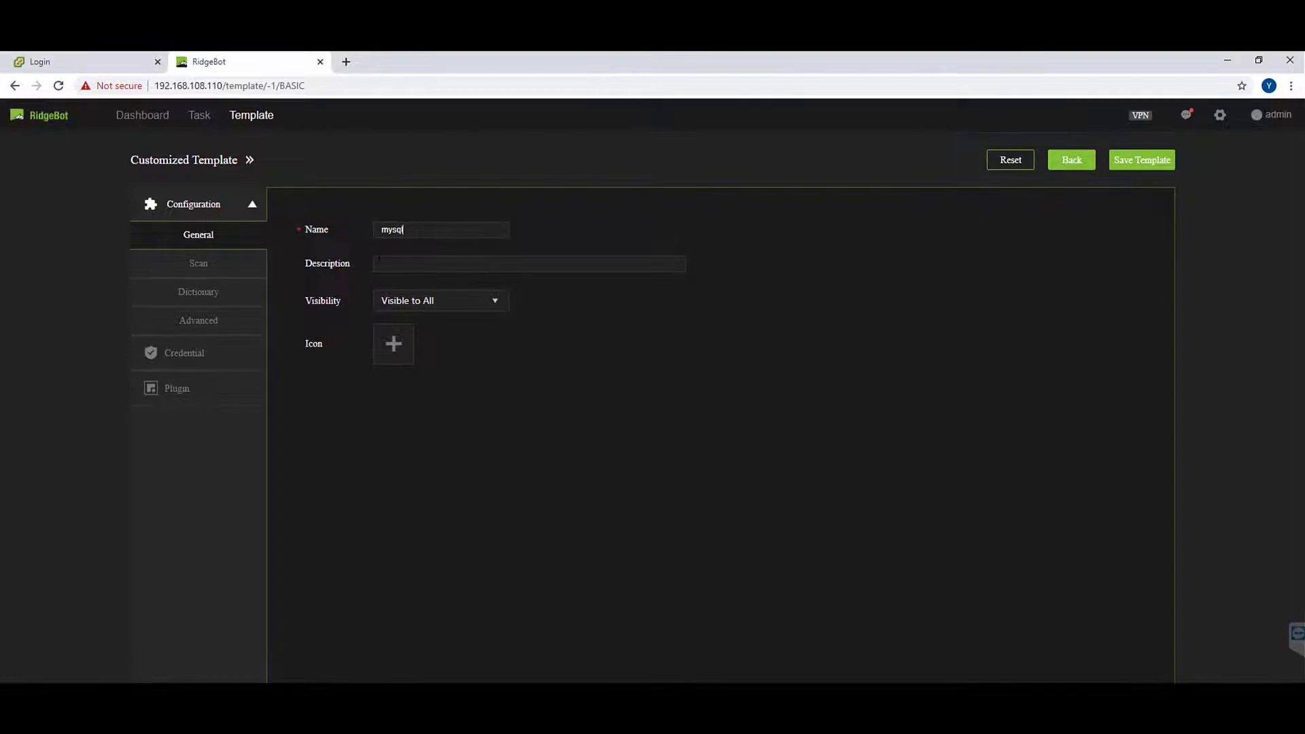
pyautogui.click(176, 389)
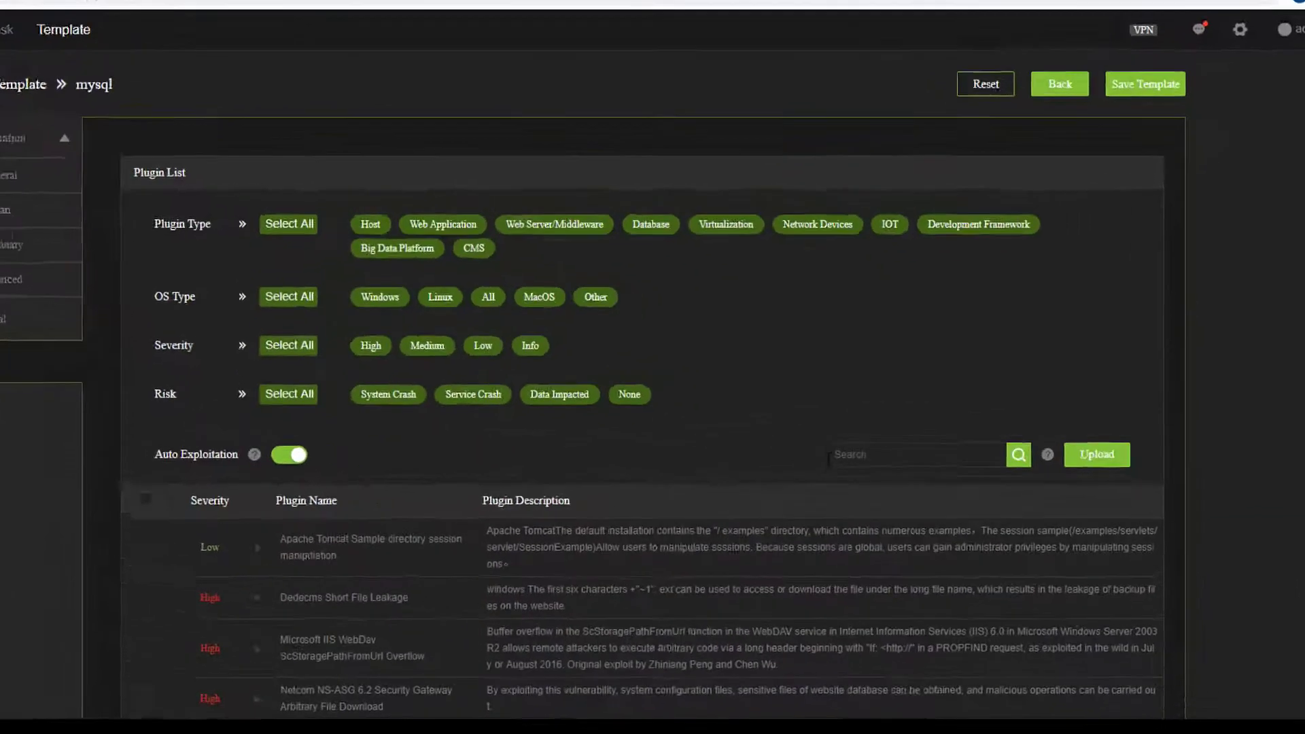
pyautogui.click(949, 466)
pyautogui.write('mys')
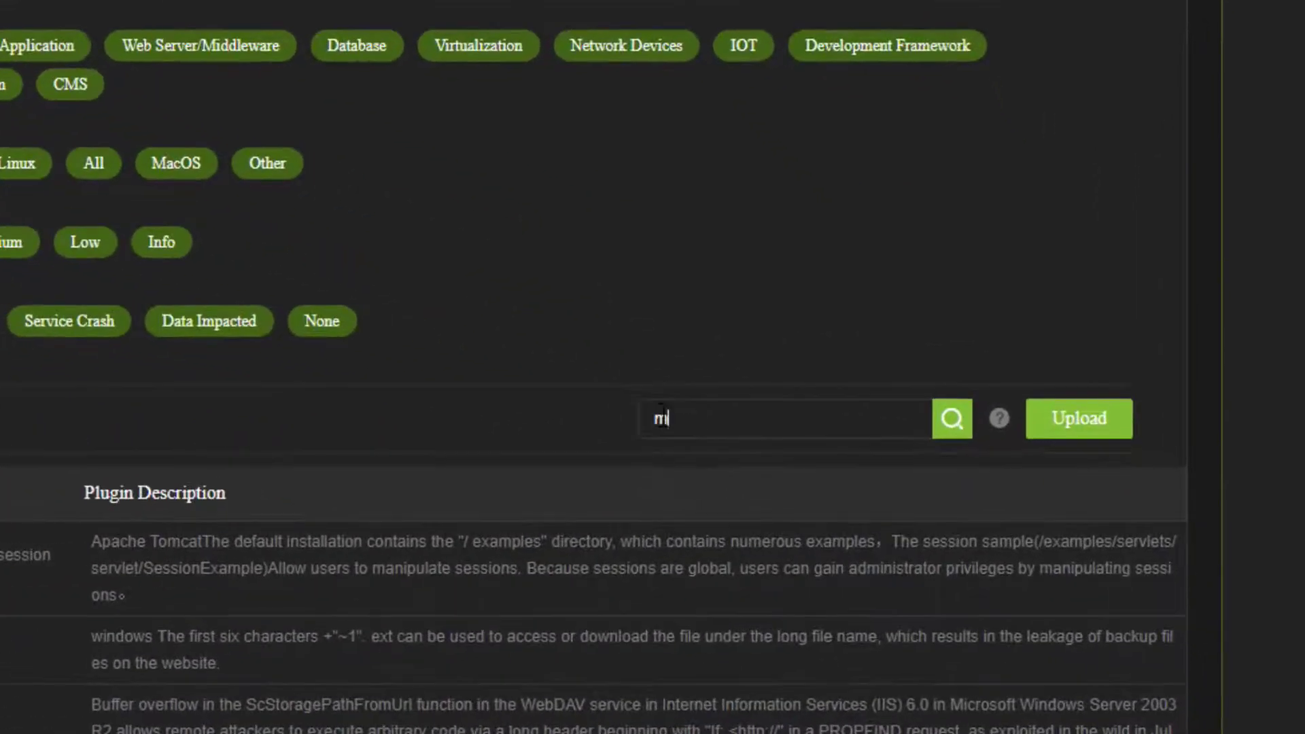
pyautogui.write('ql')
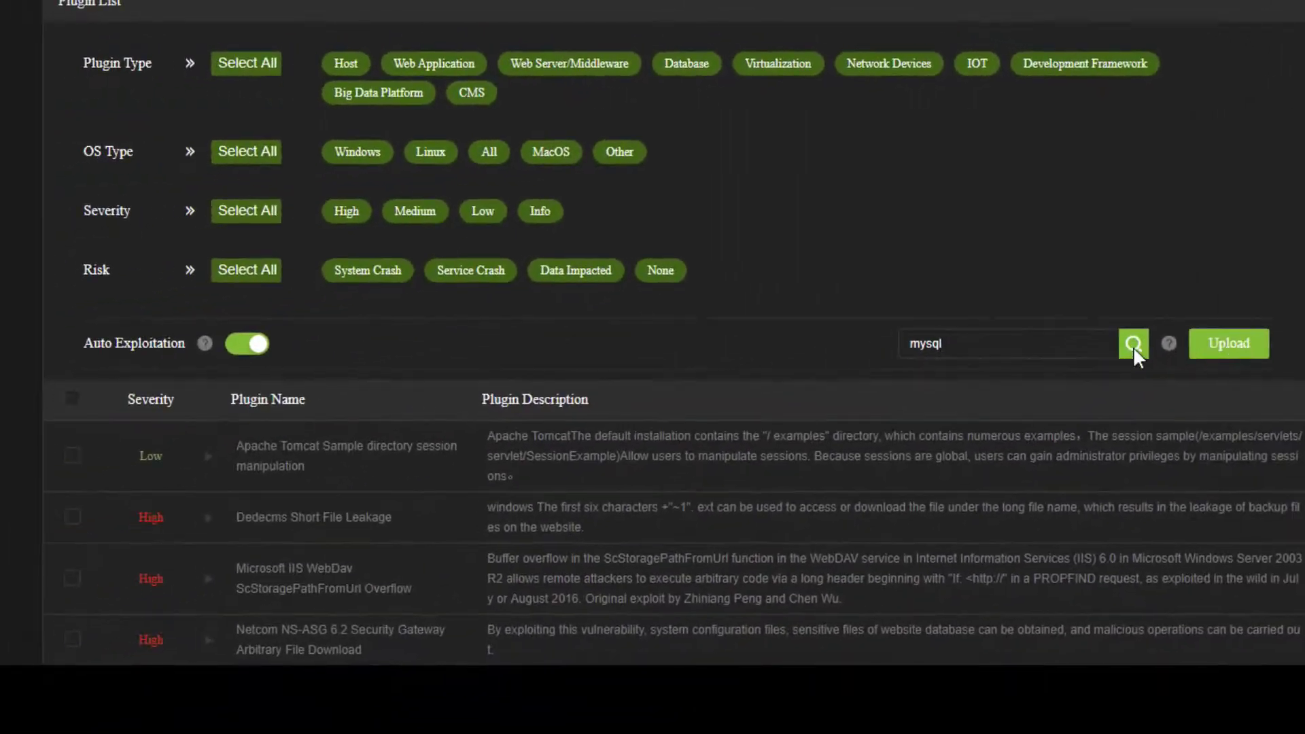
pyautogui.click(1133, 346)
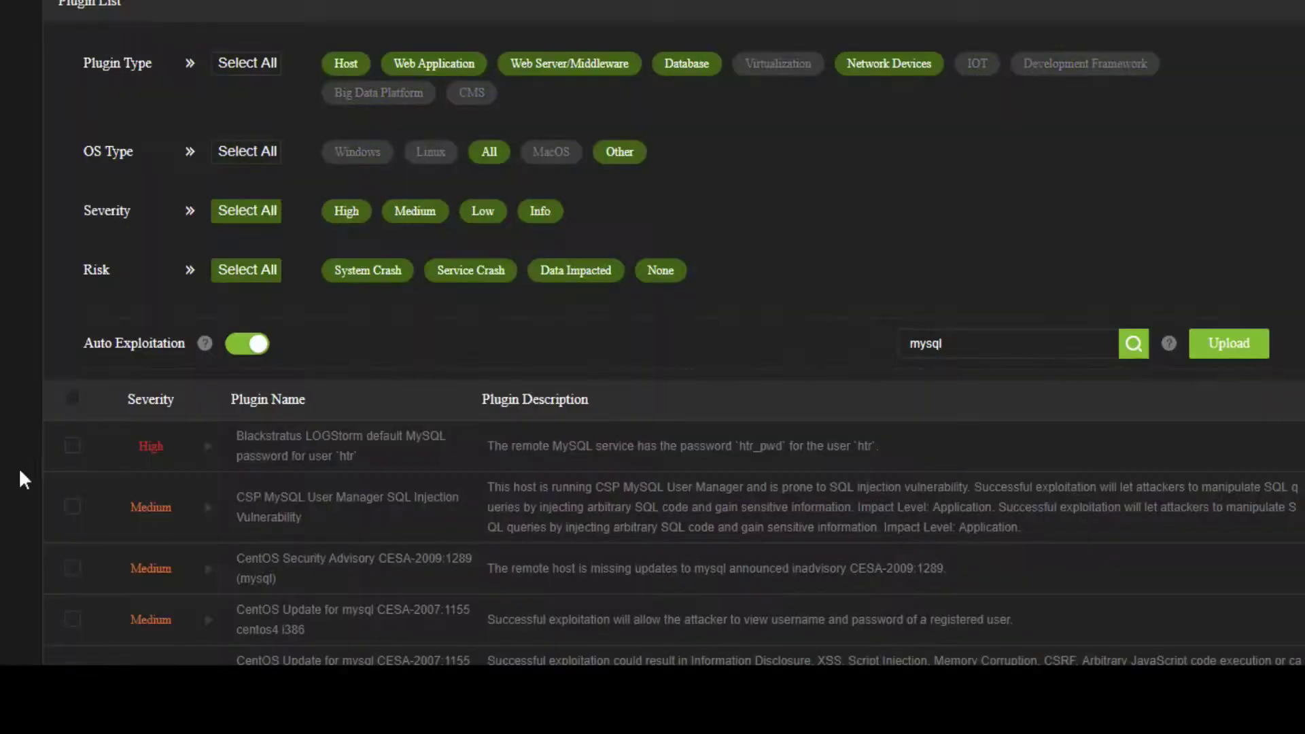
# Add every plugin matching mysql to the template and save it as mysql.
pyautogui.click(71, 400)
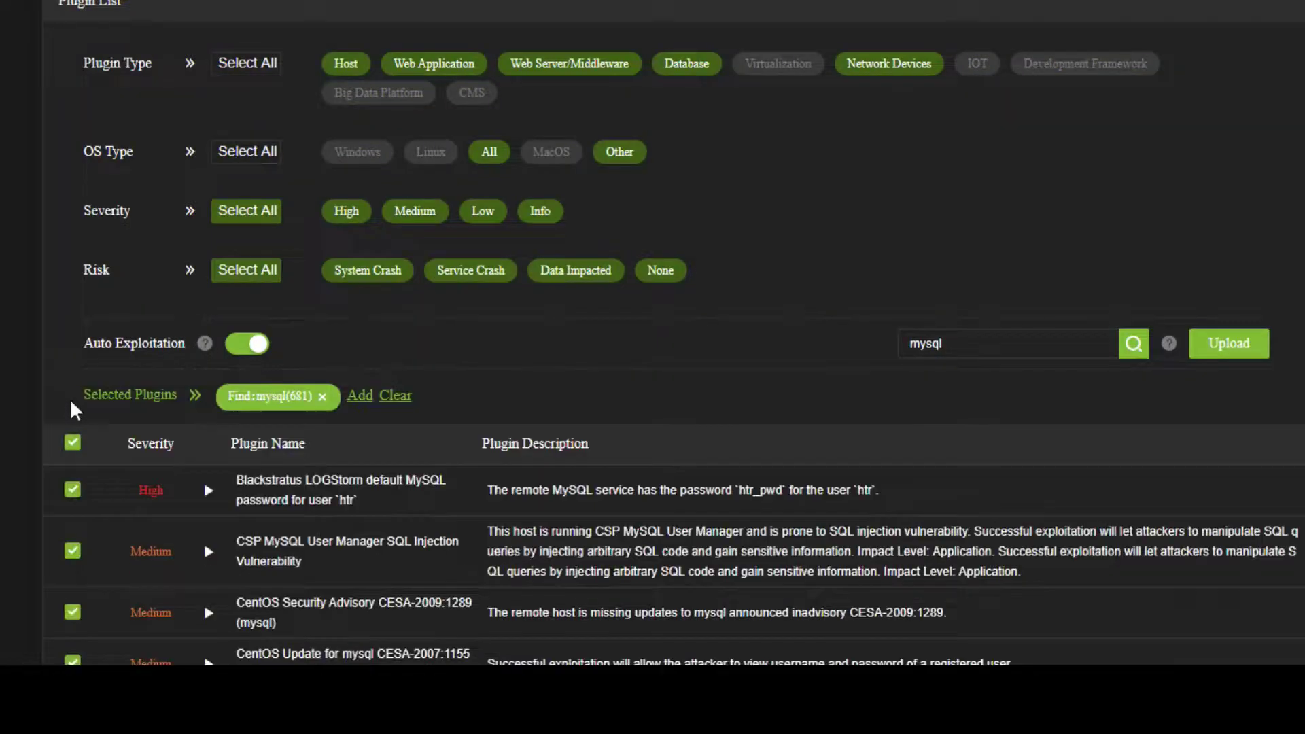
pyautogui.click(359, 395)
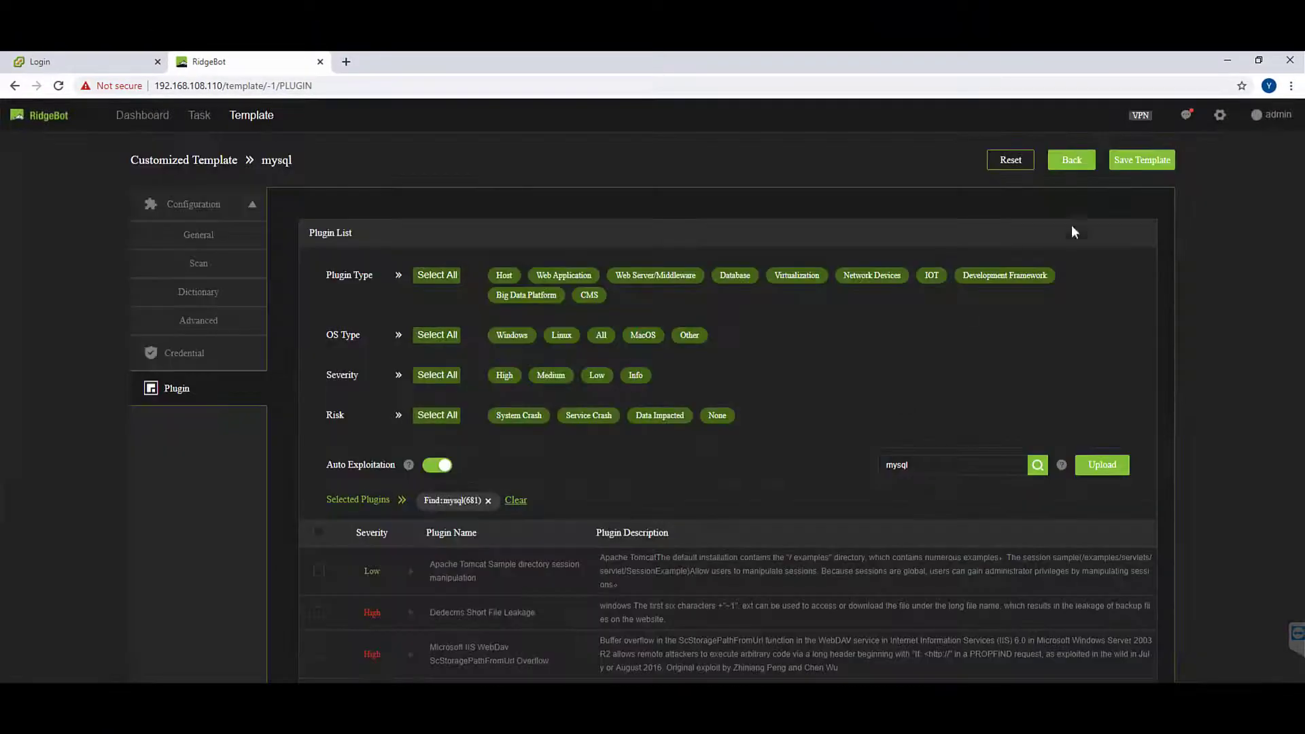
pyautogui.click(1142, 160)
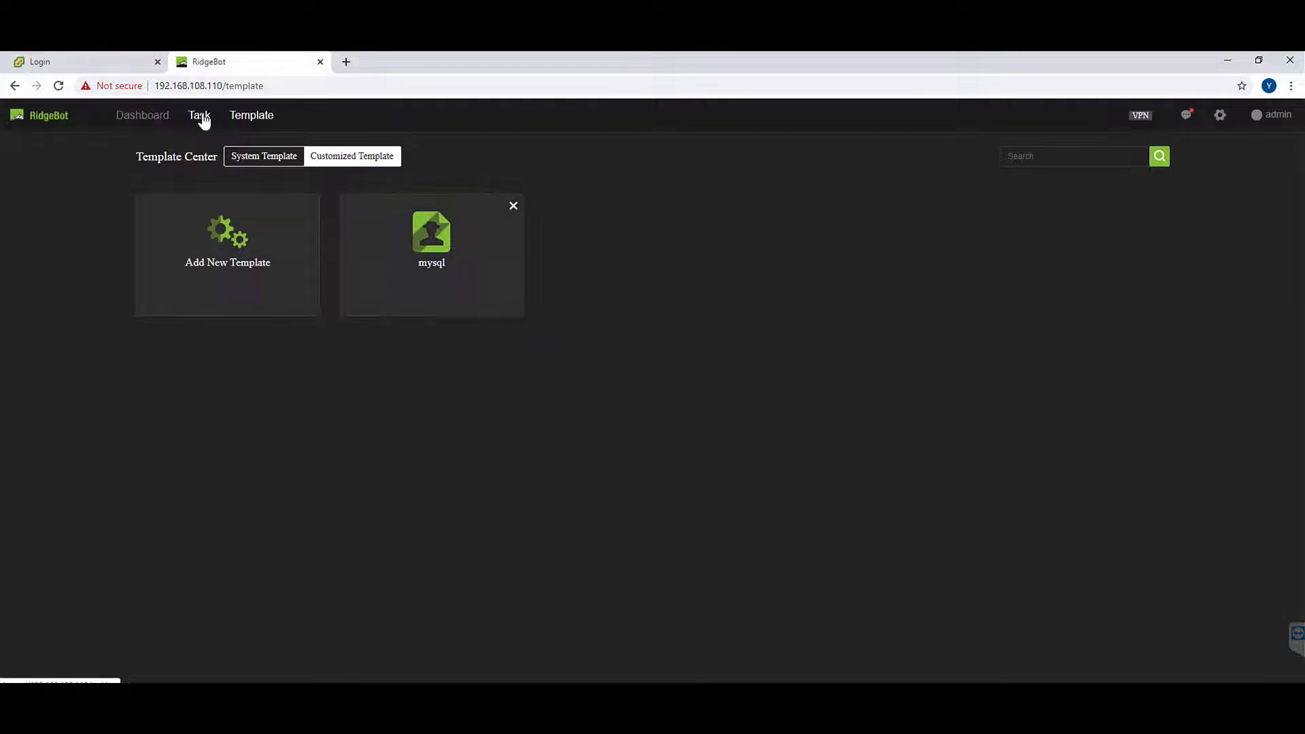
# Create a task from the mysql customized template targeting 192.168.108.12 and run it now.
pyautogui.click(200, 114)
pyautogui.click(216, 162)
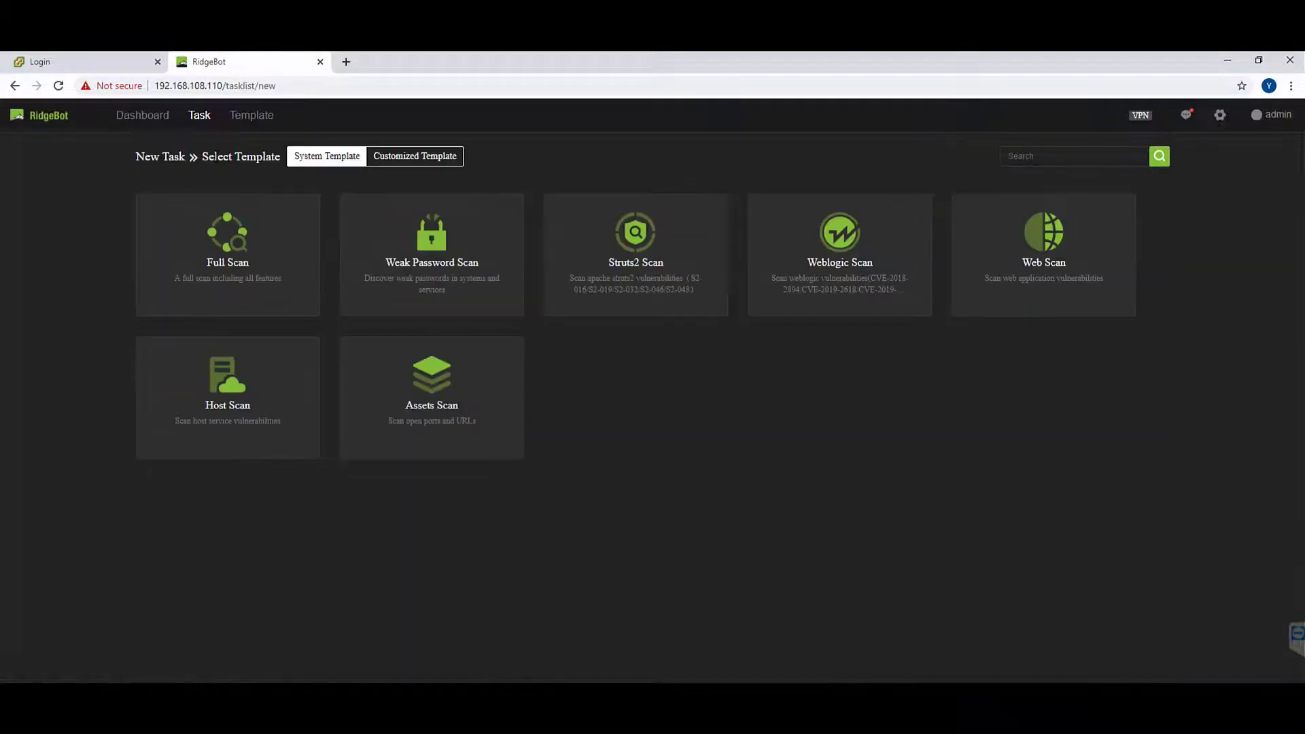
pyautogui.click(415, 155)
pyautogui.click(432, 251)
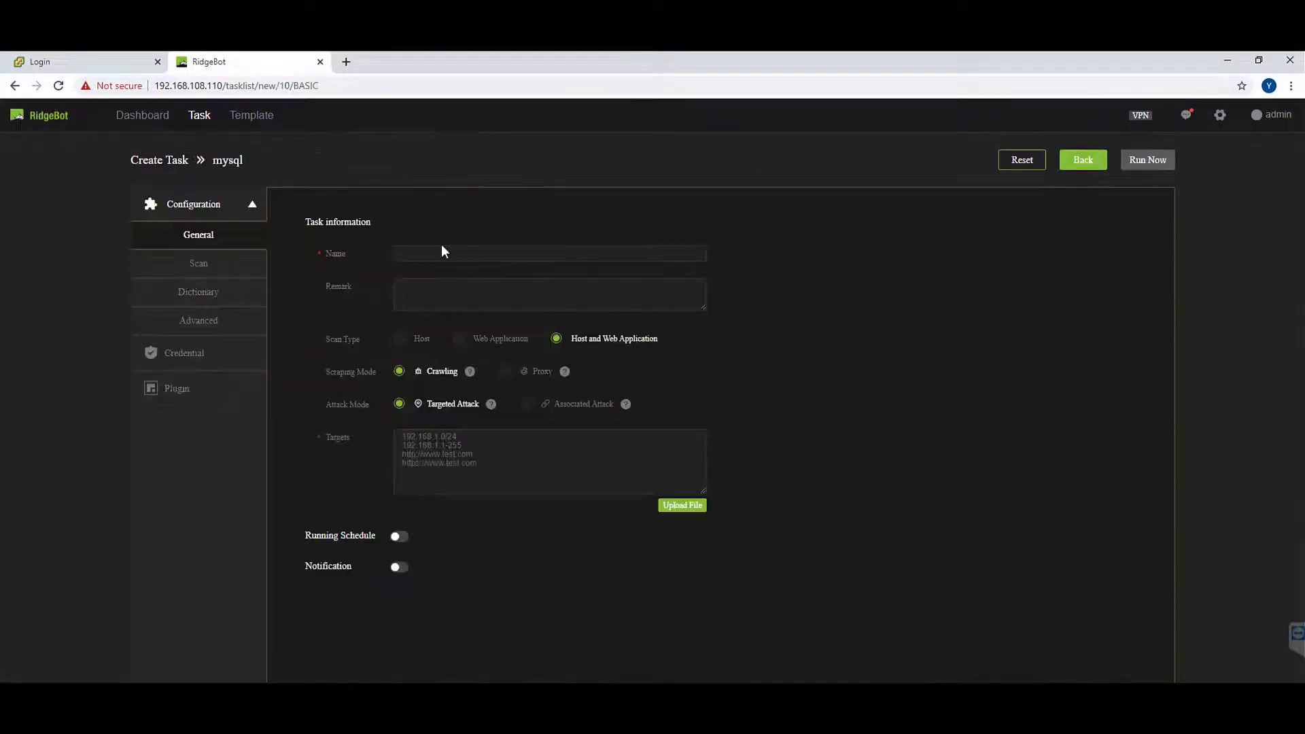
pyautogui.write('mysqltask')
pyautogui.click(550, 449)
pyautogui.write('192.168.108.12')
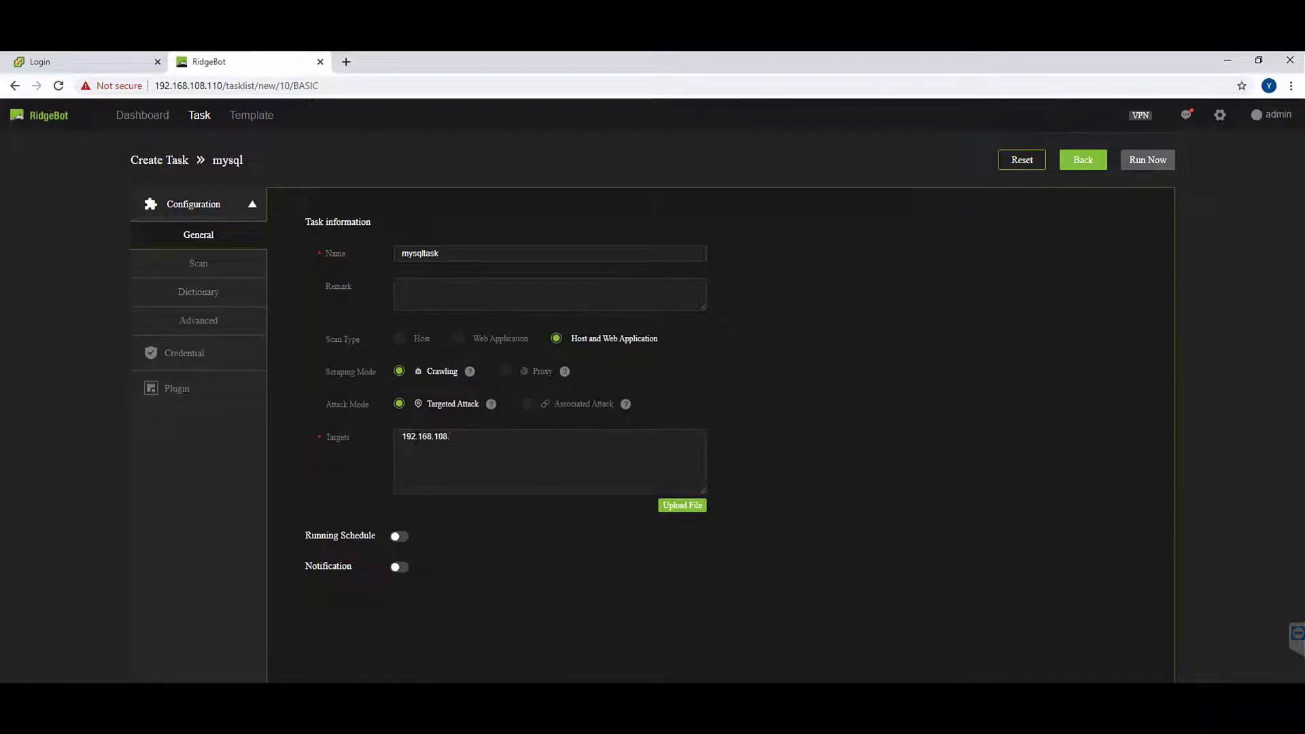
pyautogui.click(1148, 161)
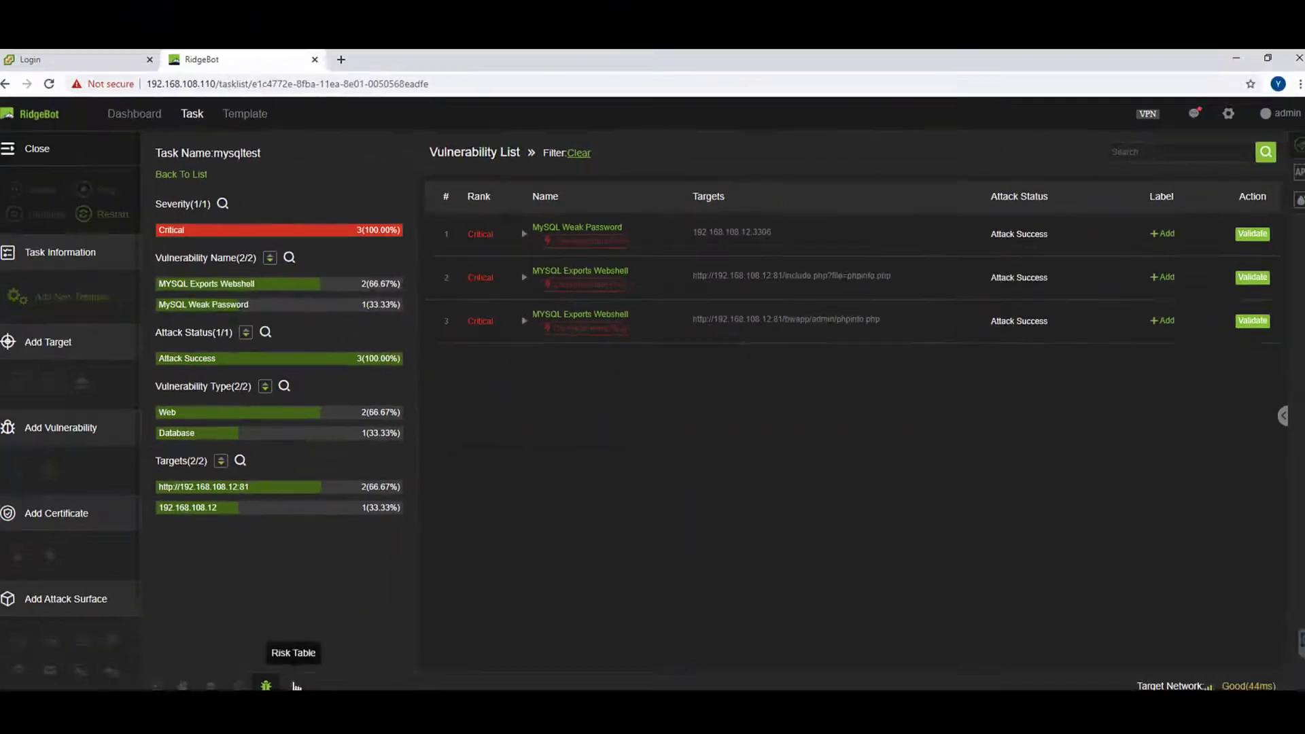
# Review the leaked root MySQL credentials in the task's risk list.
pyautogui.click(302, 677)
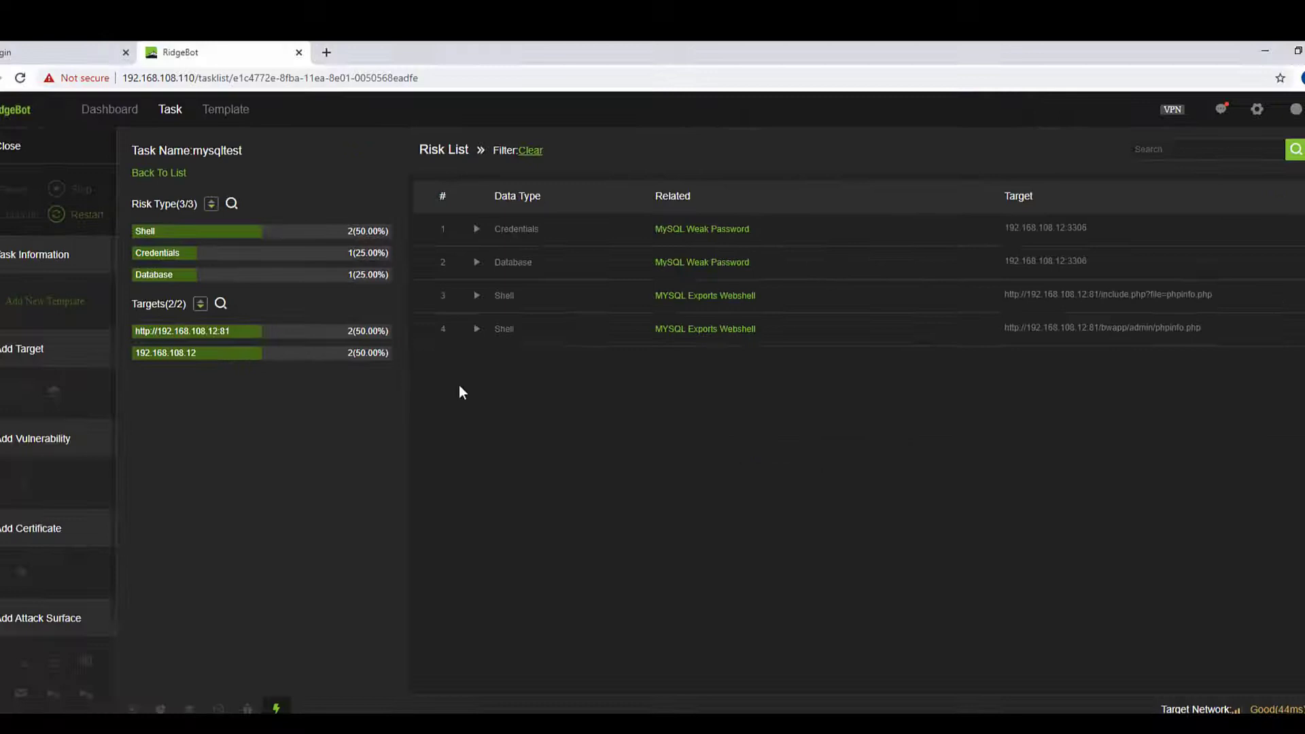
pyautogui.click(487, 227)
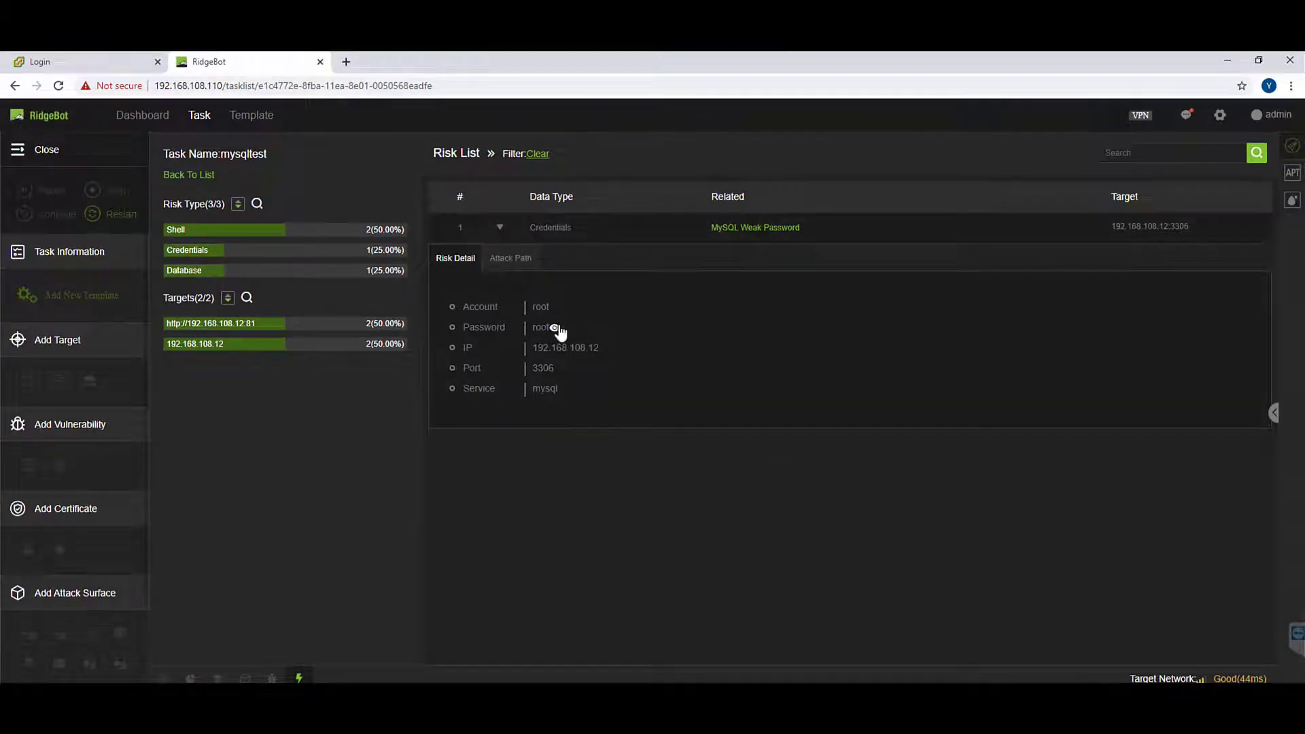
pyautogui.click(499, 228)
# Inspect the retrieved database schemas, including the performance_schema table list.
pyautogui.click(534, 256)
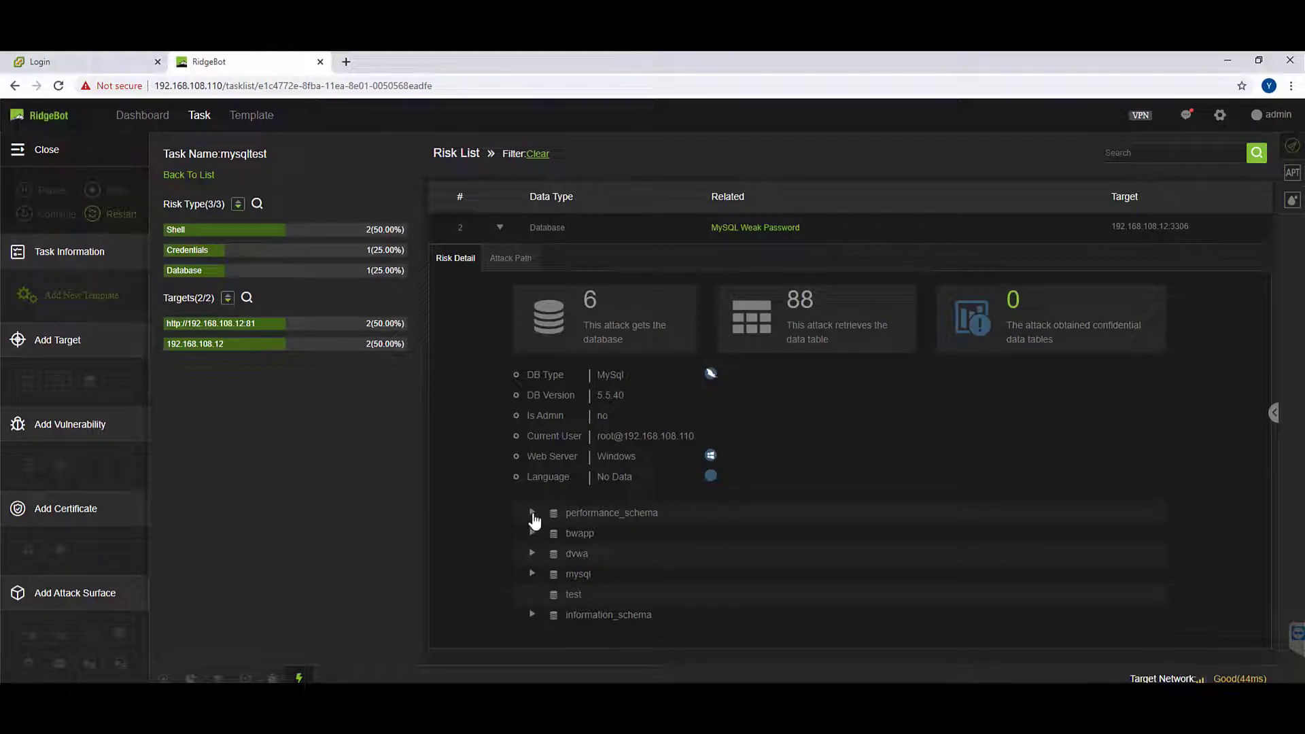
pyautogui.click(532, 513)
pyautogui.click(532, 512)
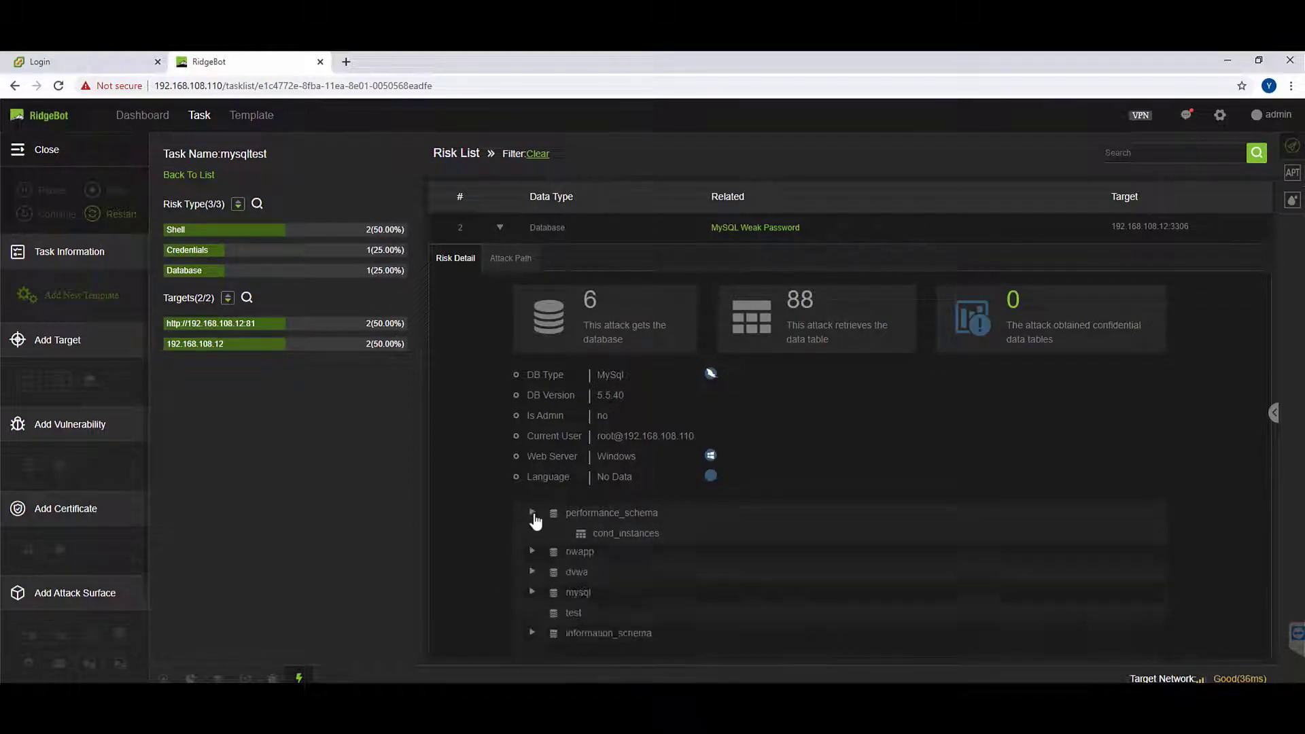
pyautogui.click(500, 228)
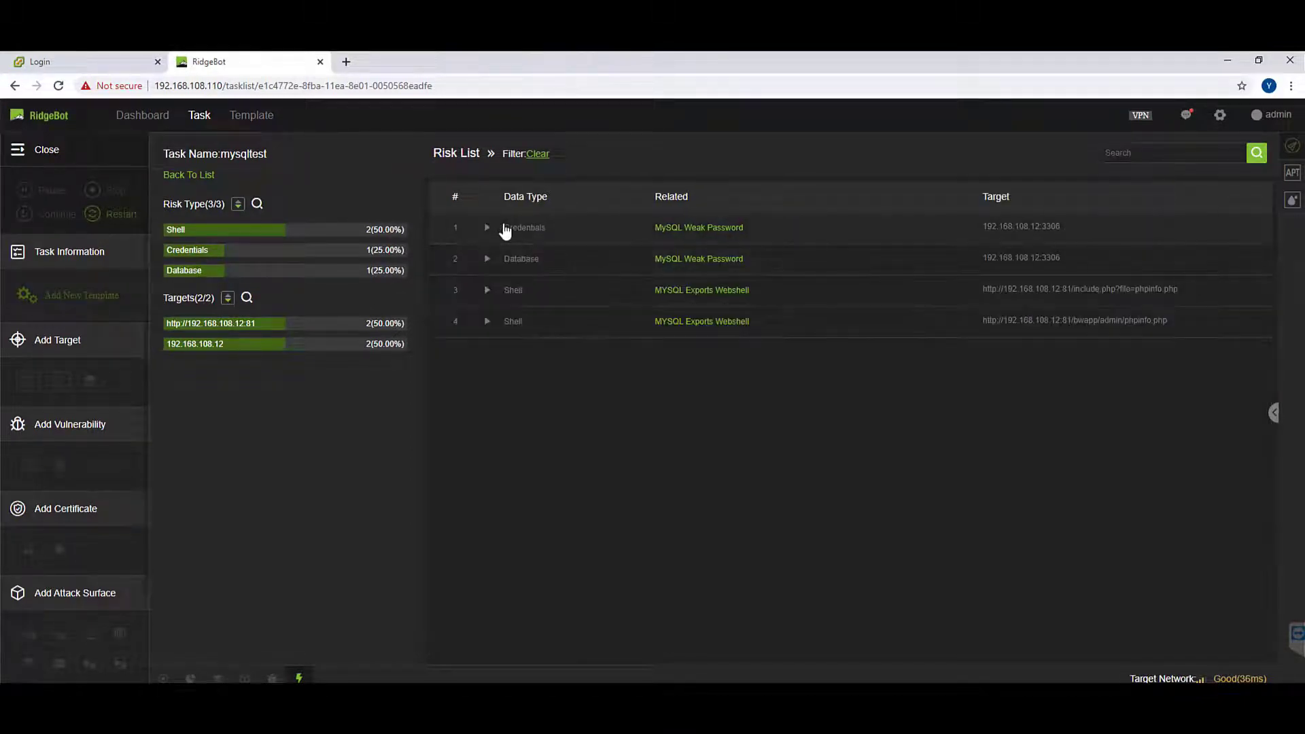
pyautogui.click(510, 291)
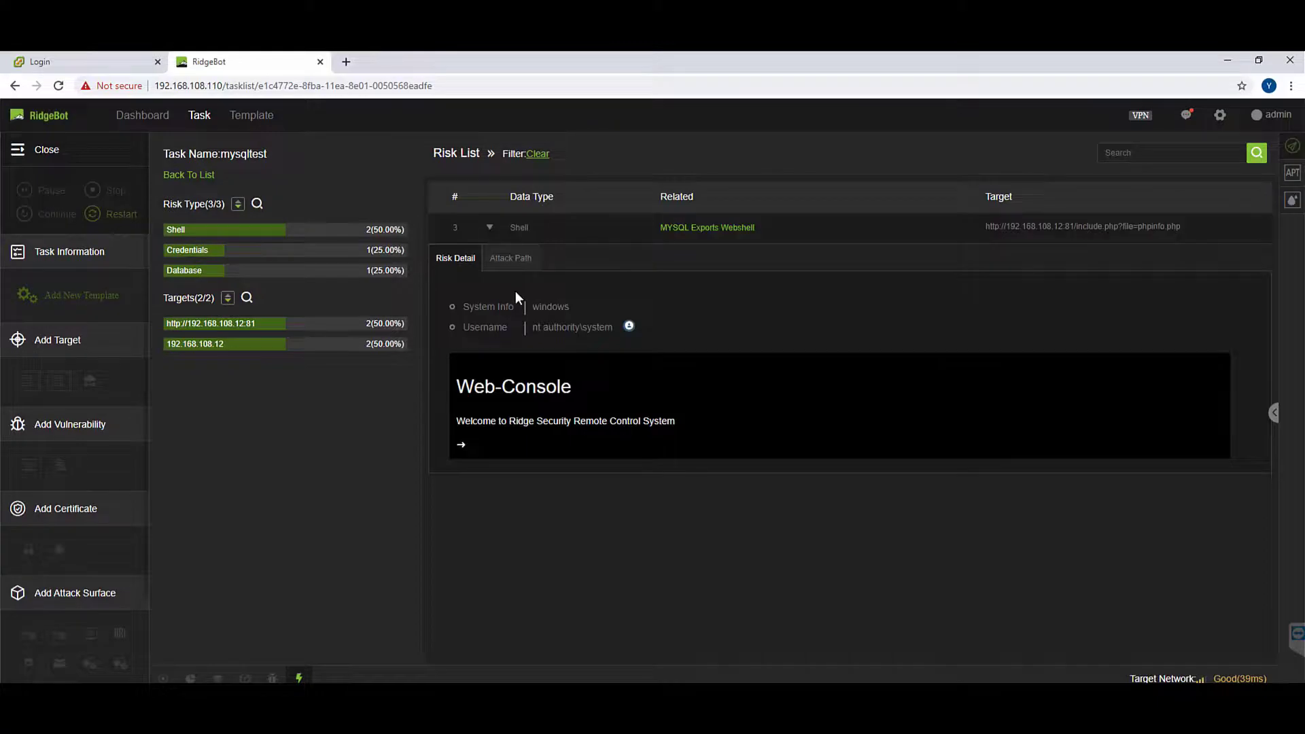
pyautogui.write('whoami')
pyautogui.press('Return')
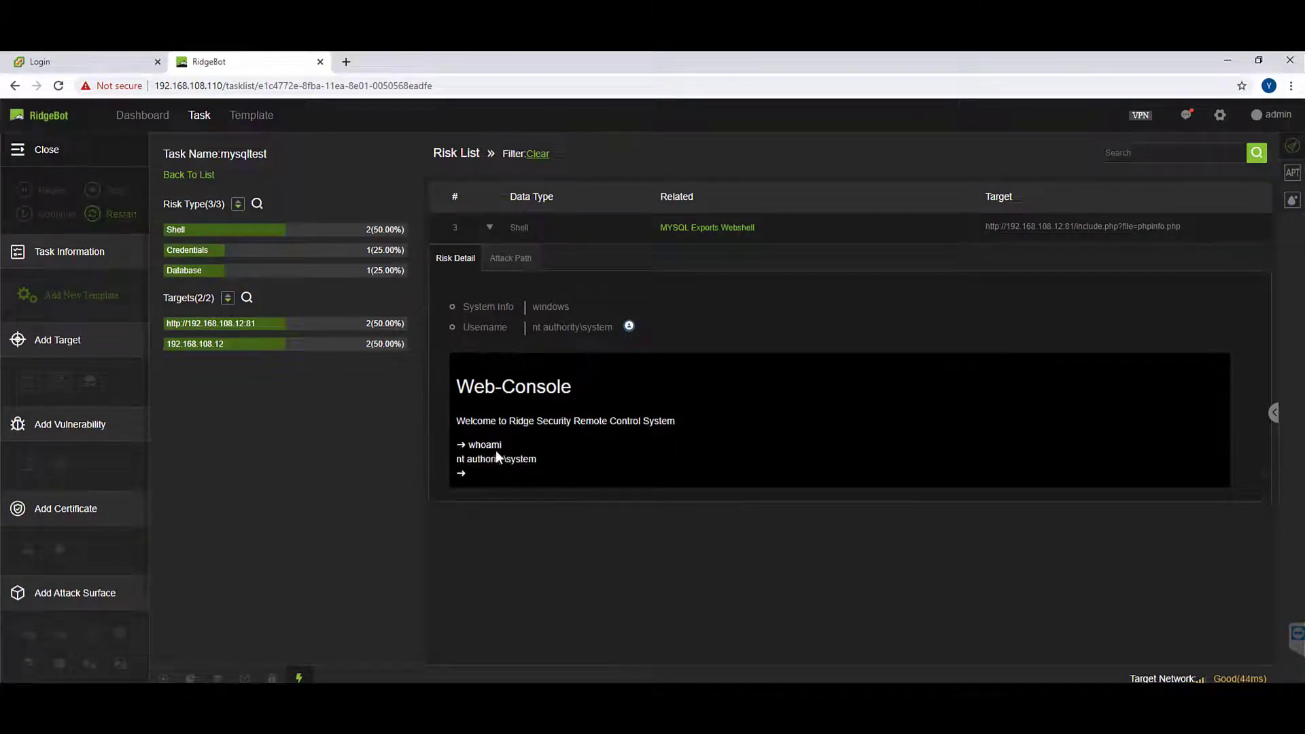
pyautogui.write('CD')
pyautogui.press('Return')
pyautogui.write('DI')
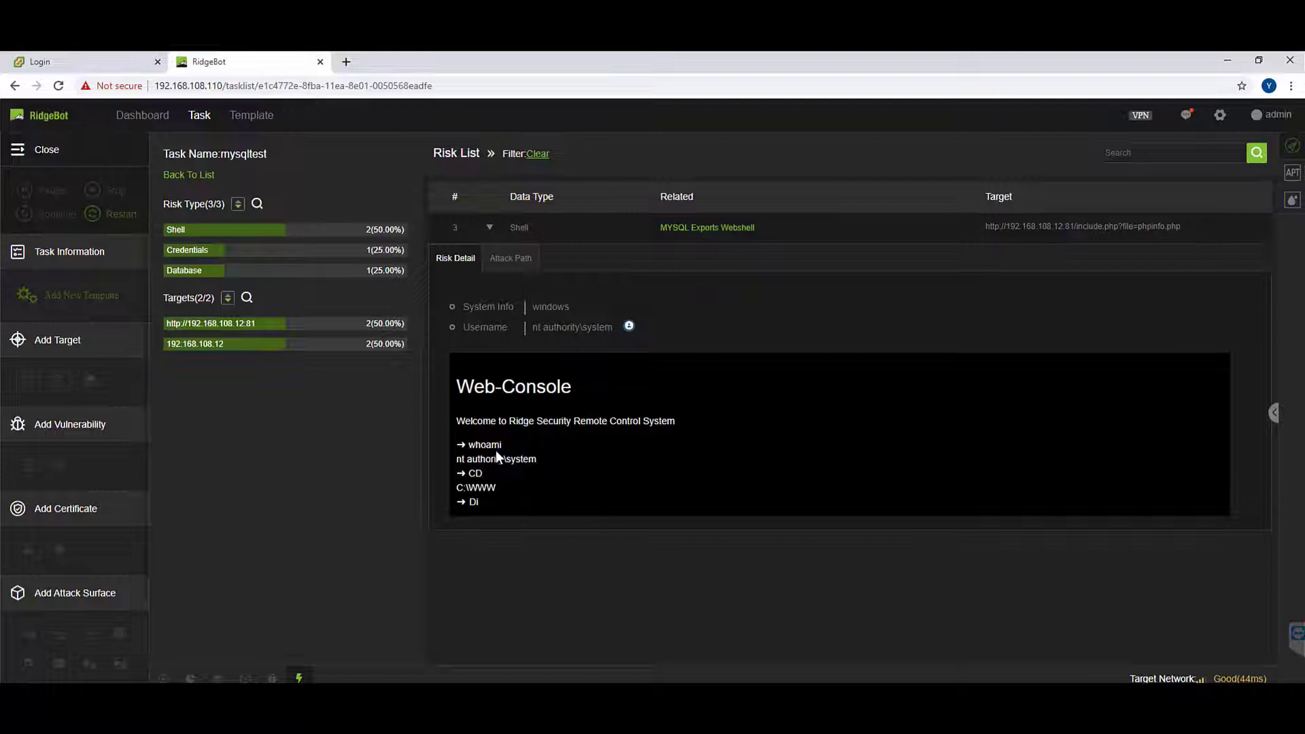
pyautogui.write('R')
pyautogui.press('Return')
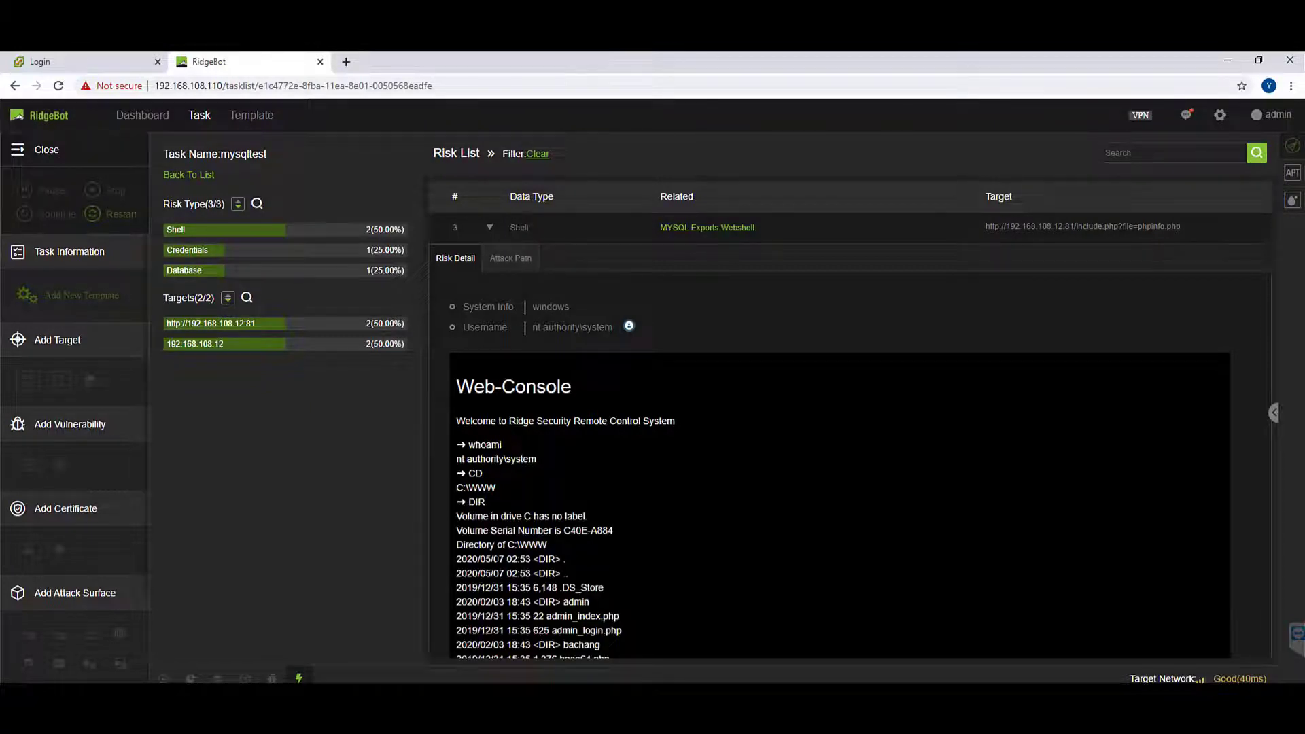